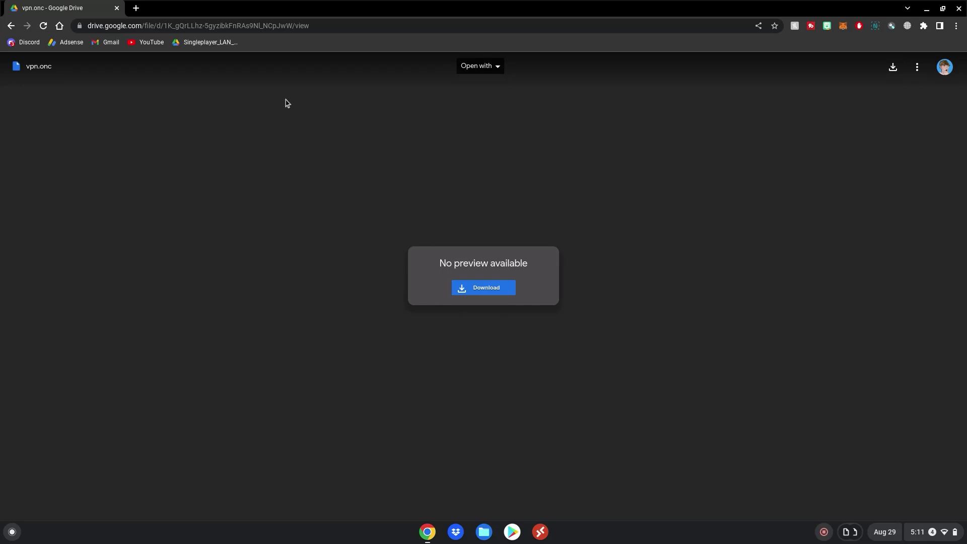
Import the vpn.onc file from Downloads on the chrome://network page in a new tab
click(136, 8)
text(chro)
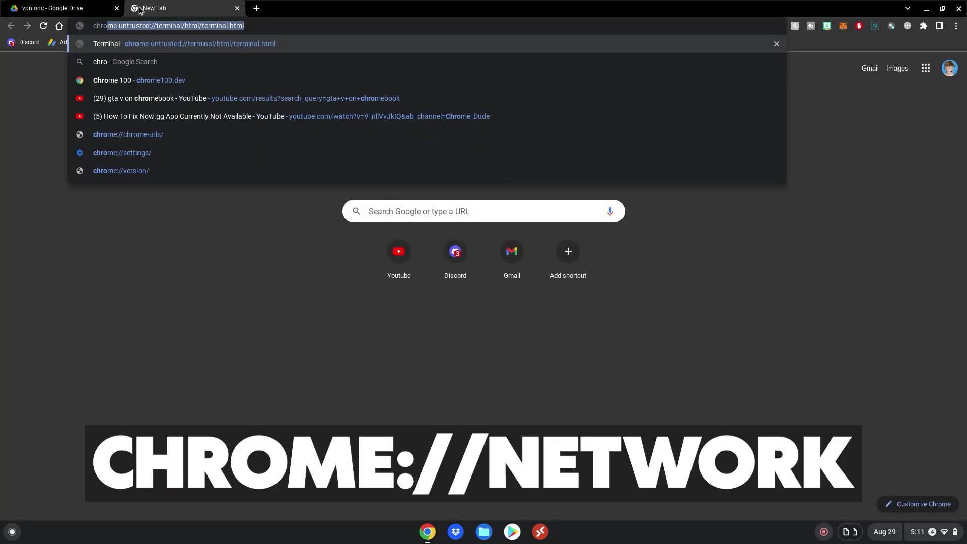
text(me://)
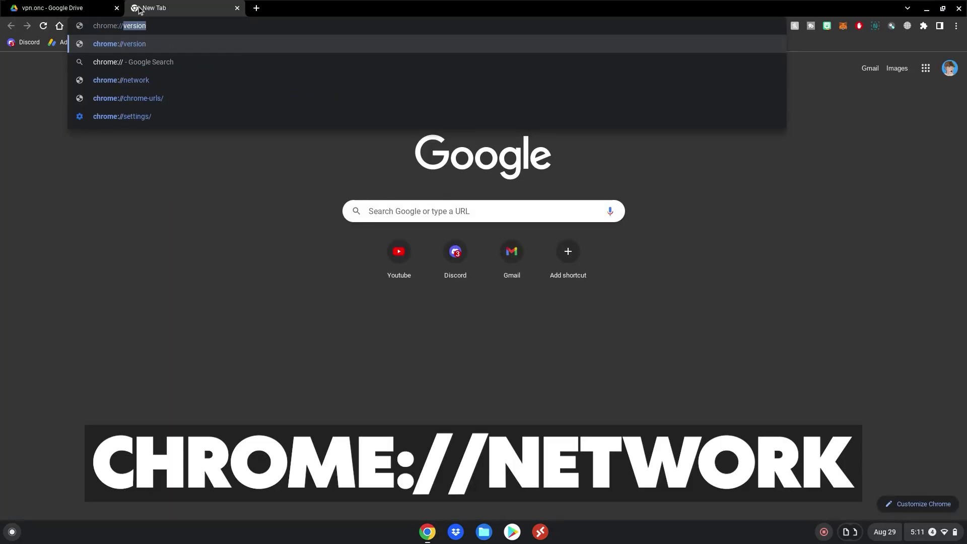
text(network)
key(Return)
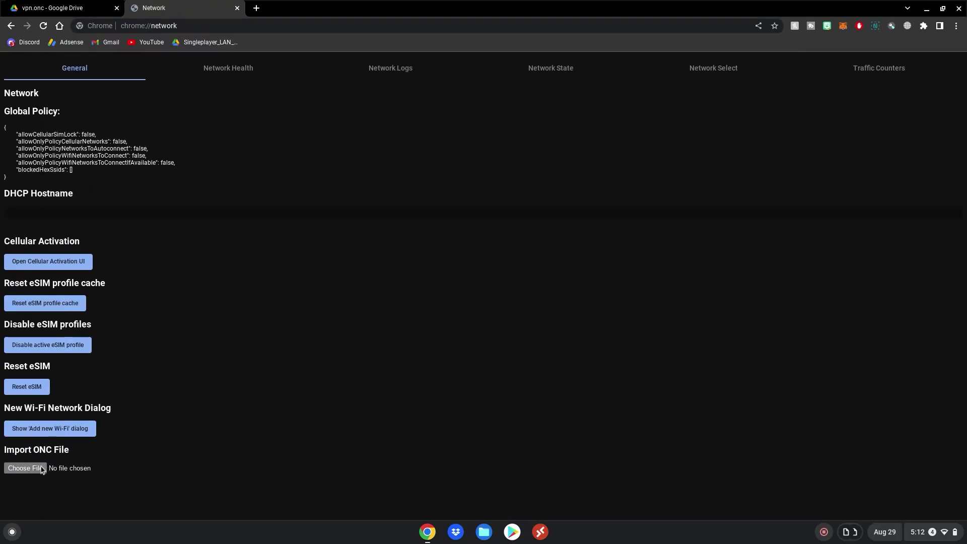
click(25, 468)
click(420, 190)
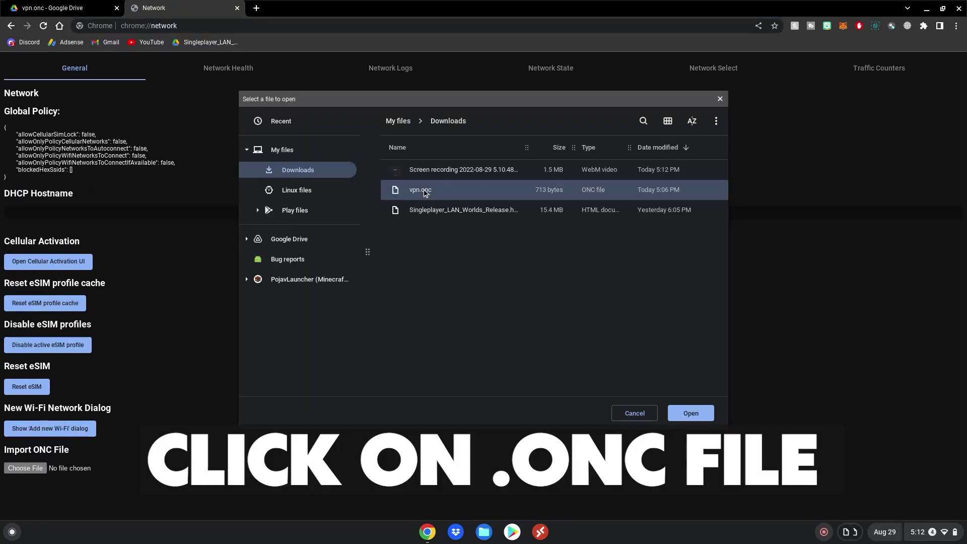
click(688, 414)
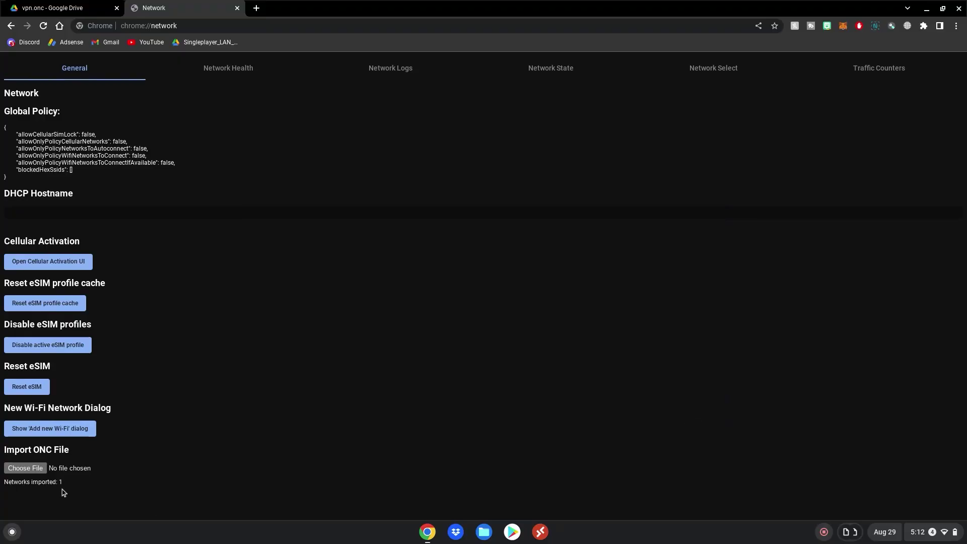
Go to the VPN network settings from the system quick settings
click(929, 532)
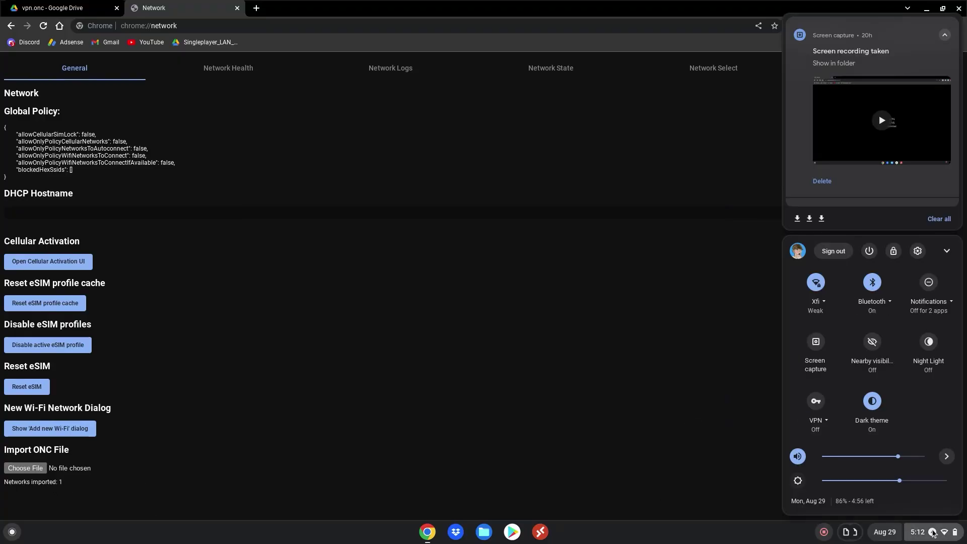
click(822, 425)
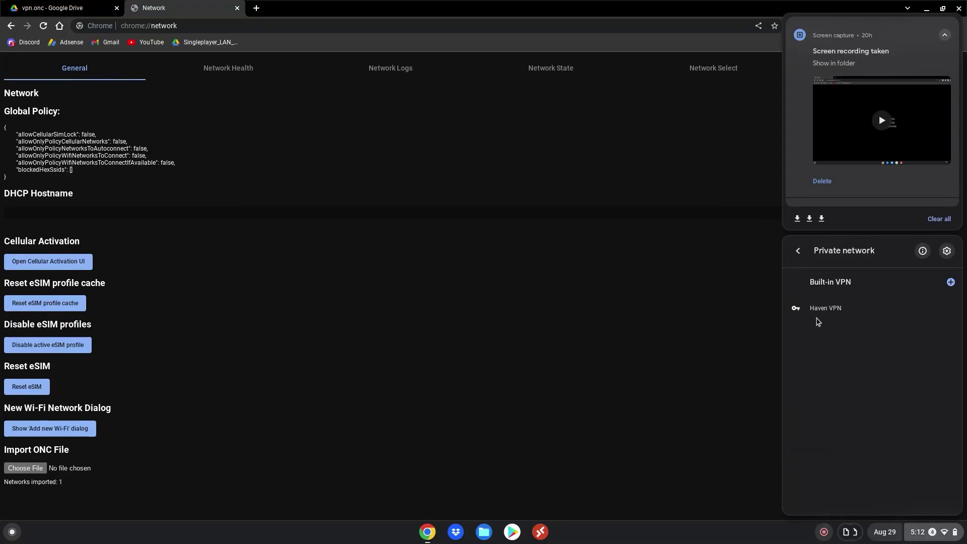
click(946, 251)
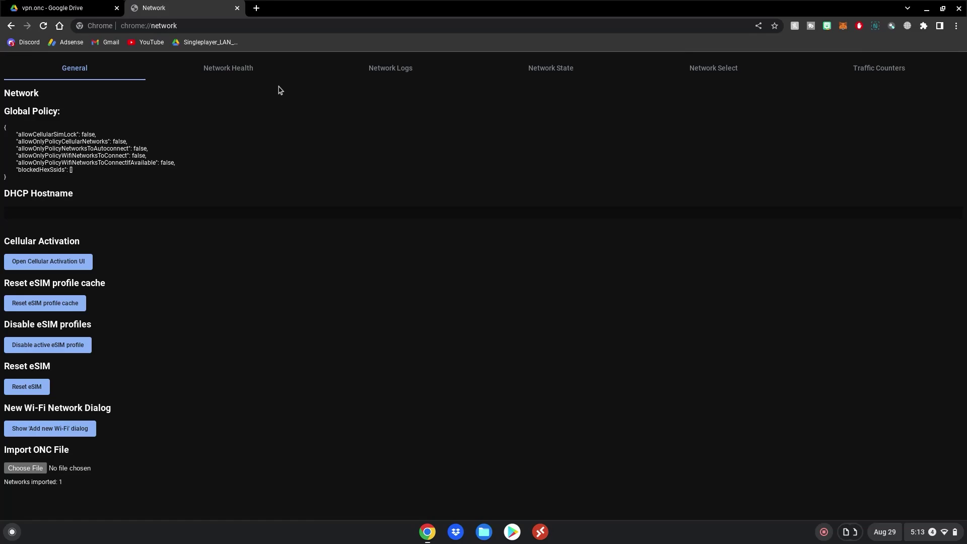
Launch the Settings app and start adding a built-in VPN connection
key(super)
text(settings)
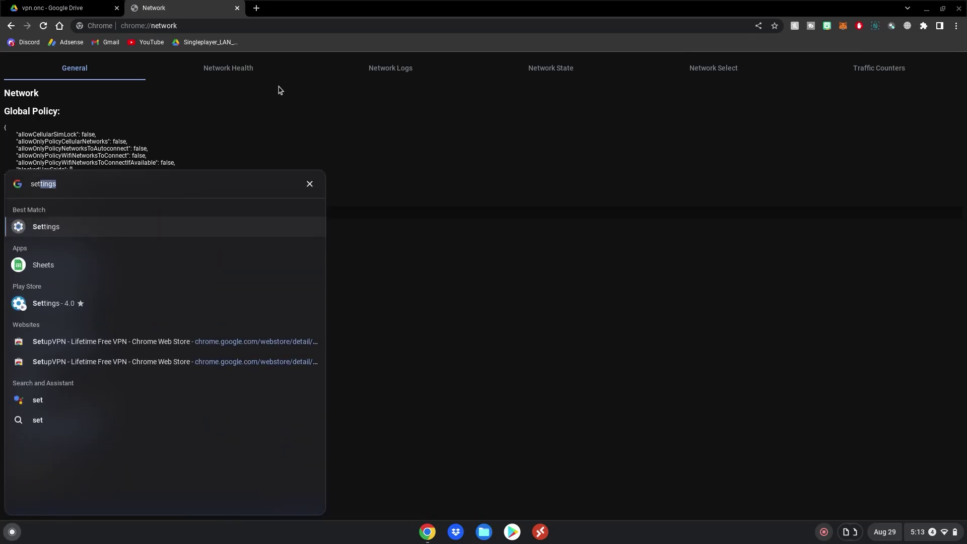
key(Return)
click(353, 130)
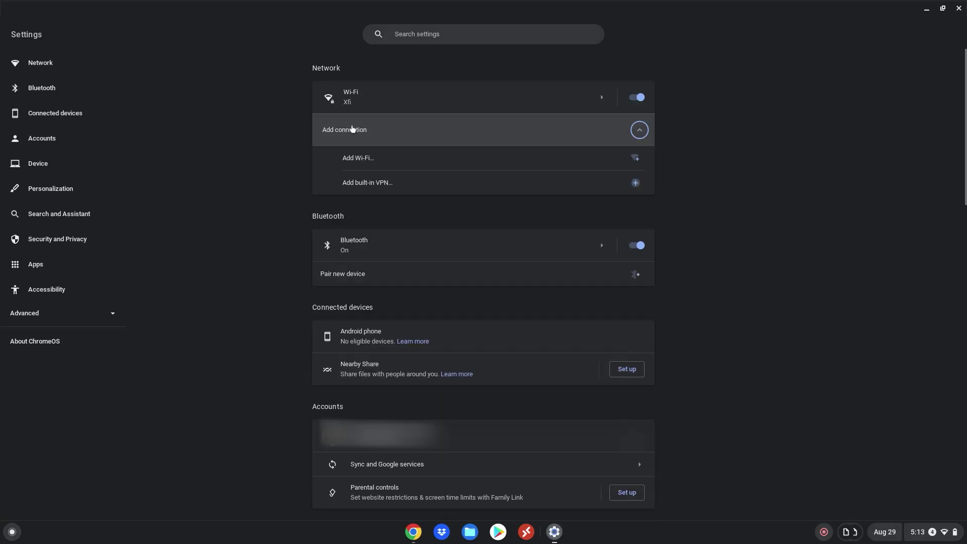
click(369, 182)
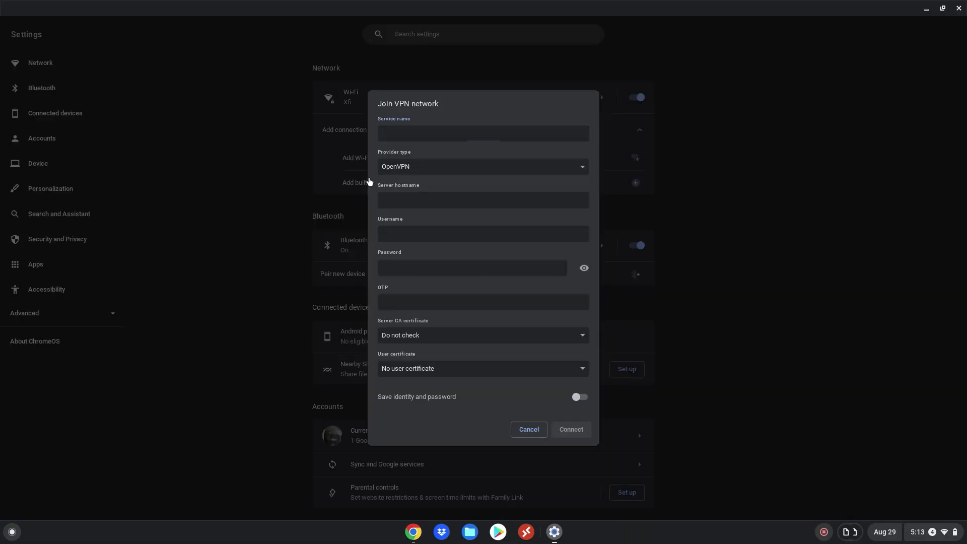
Name the VPN 'Haven VPN', choose L2TP/IPsec, and set server hostname 5.189.139.56
text(Haven VPN)
click(482, 170)
key(Escape)
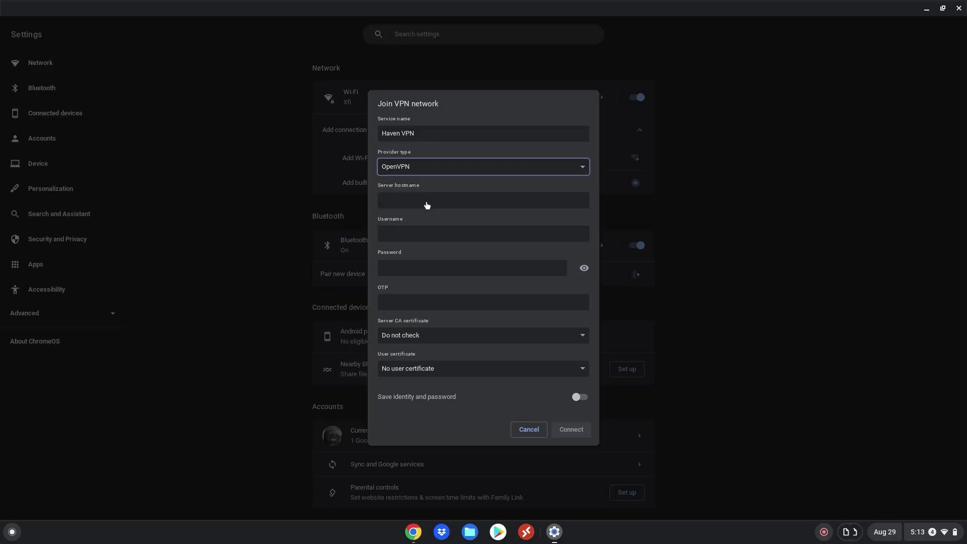
key(Up)
click(426, 203)
text(5.)
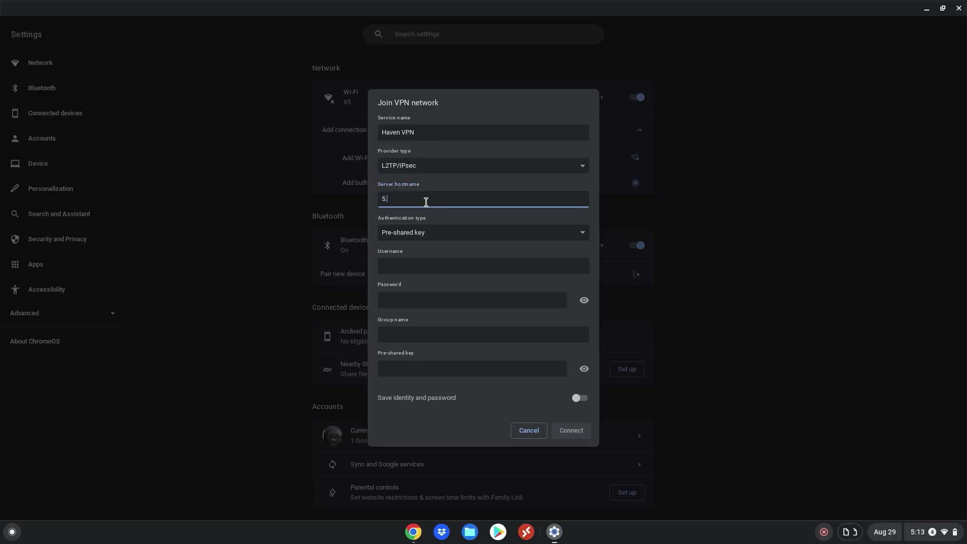
text(189.139.56)
Enter the VPN username, paste the password and pre-shared key, then connect
click(404, 270)
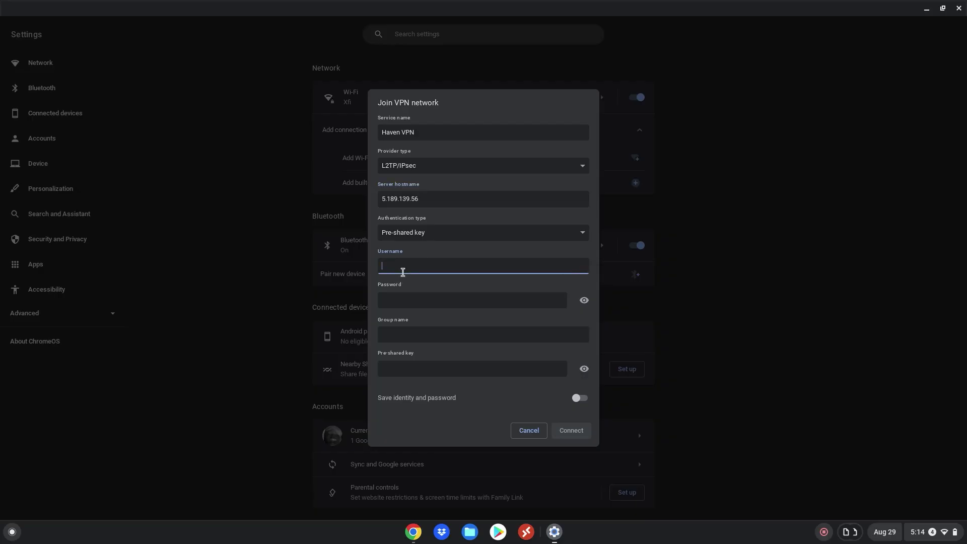
text(vpnuser)
click(410, 298)
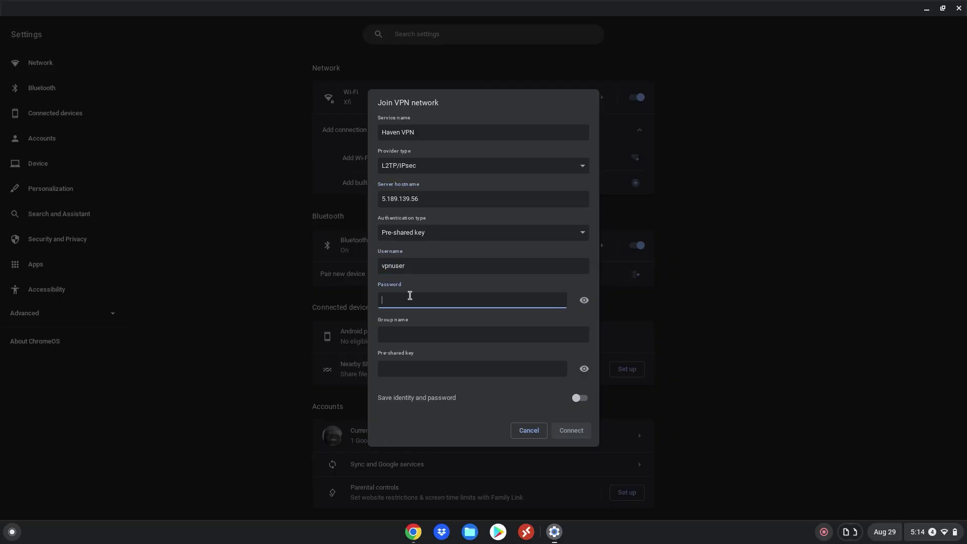
key(ctrl+v)
click(423, 371)
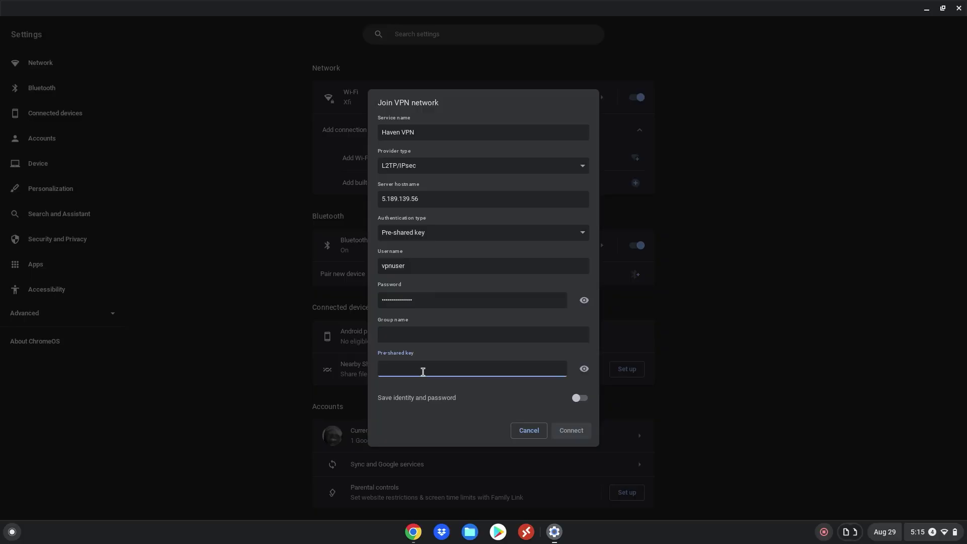
click(584, 300)
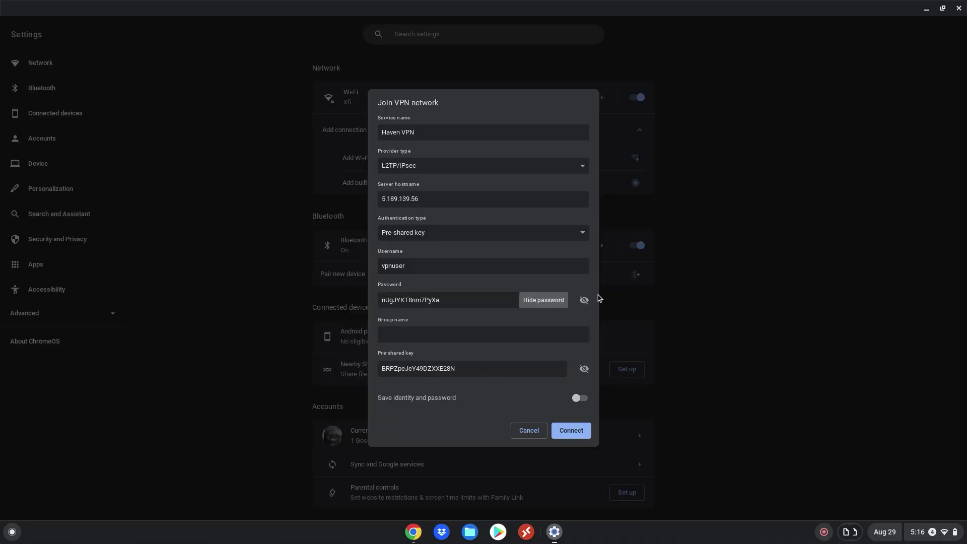
click(570, 430)
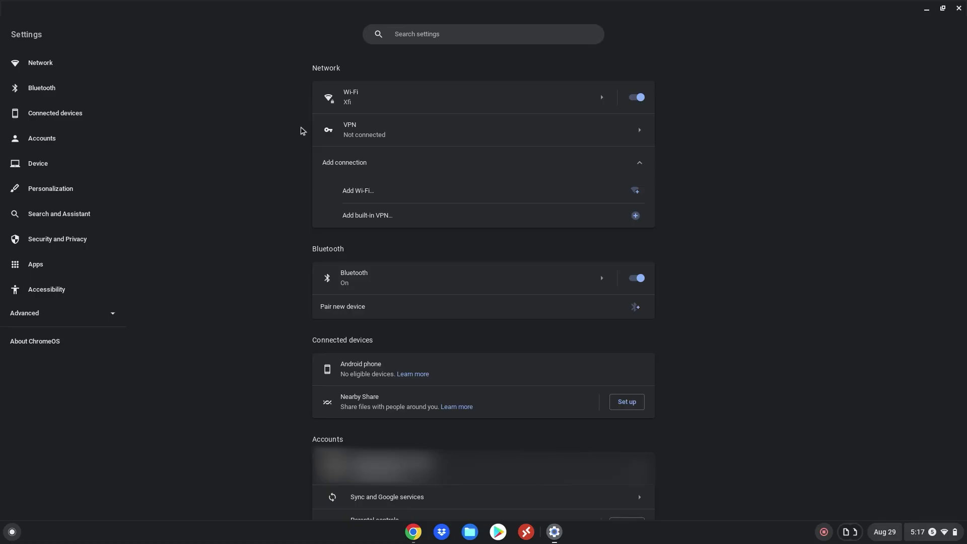
Reopen Haven VPN's connection form, re-enter the password, and retry connecting
click(387, 131)
click(386, 130)
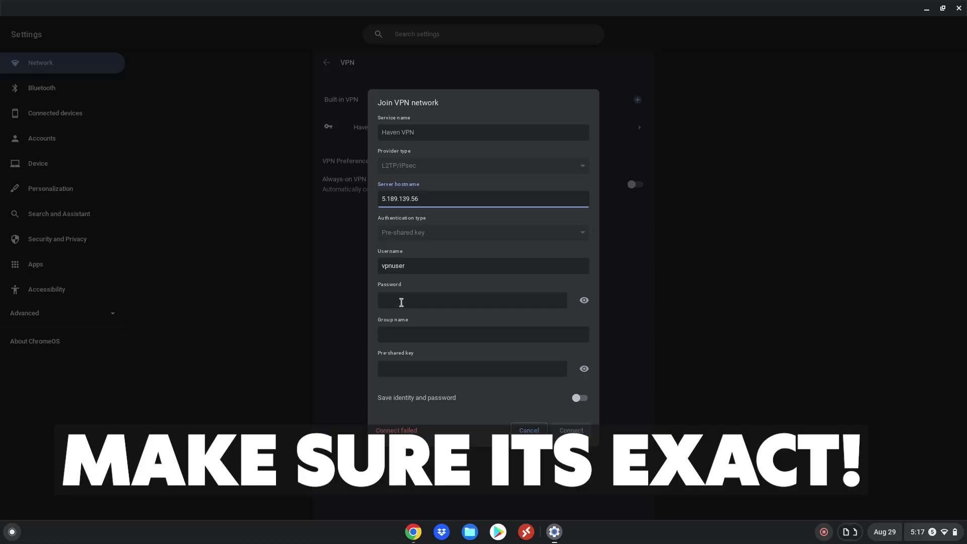
click(399, 302)
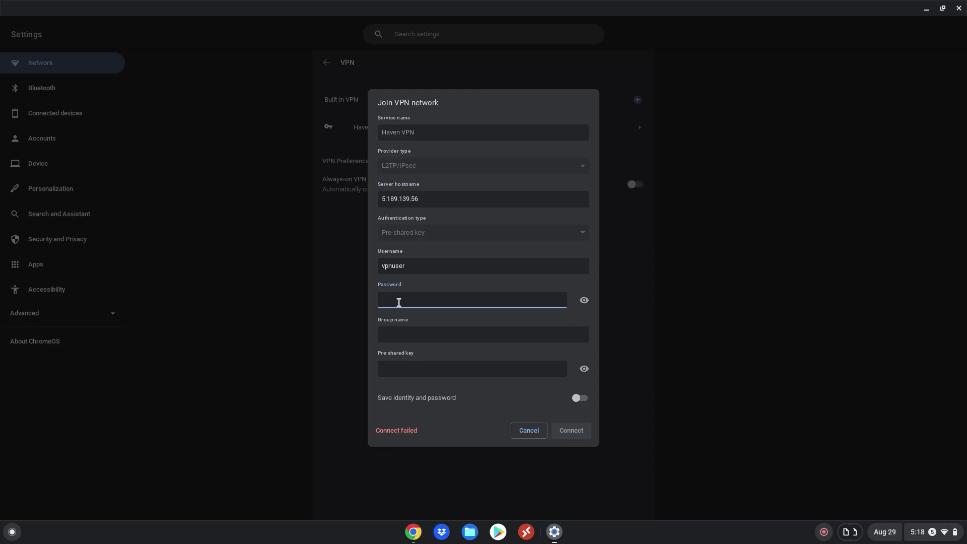
click(576, 431)
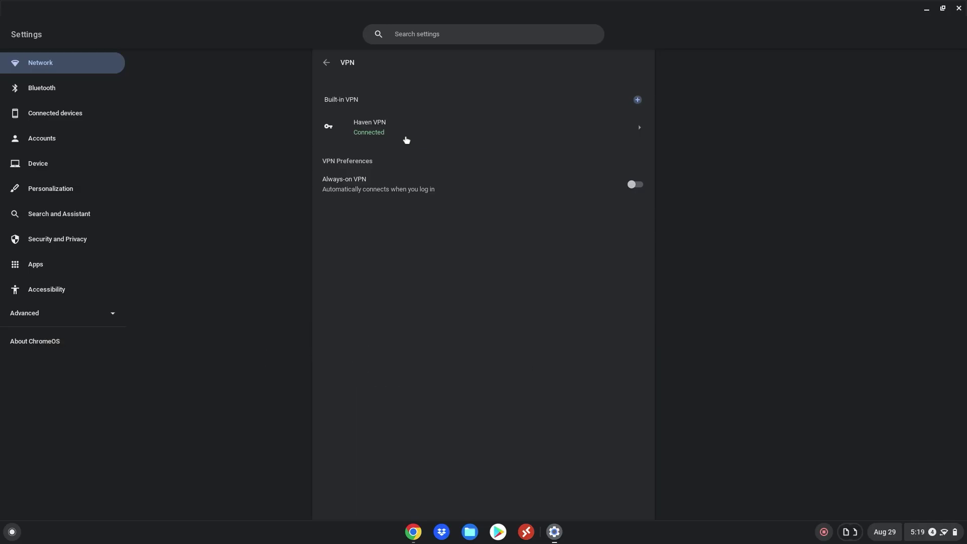
In Haven VPN's network details, set custom name servers 5.189.139.56 and 0.0.0.0
click(406, 140)
click(410, 303)
scroll(411, 313, down, 2)
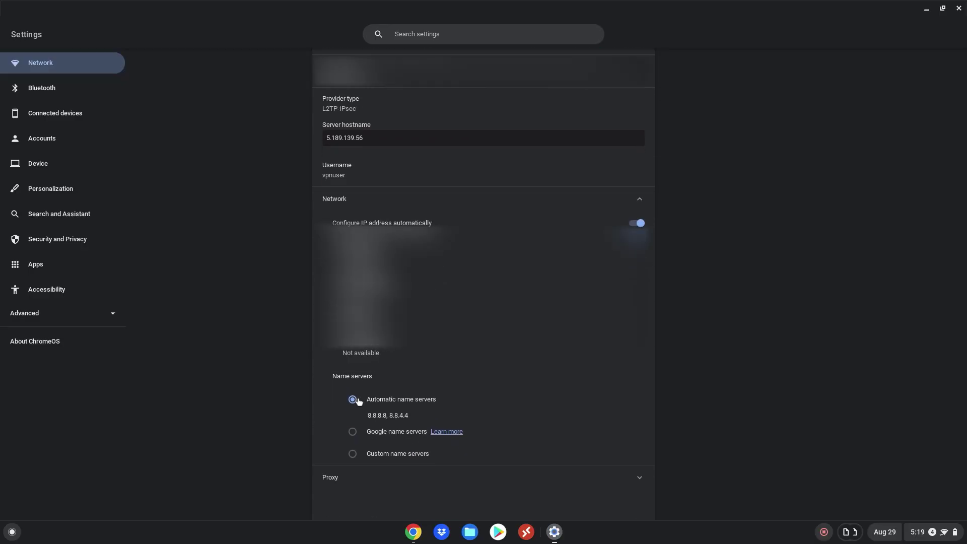
click(355, 446)
scroll(356, 447, down, 1)
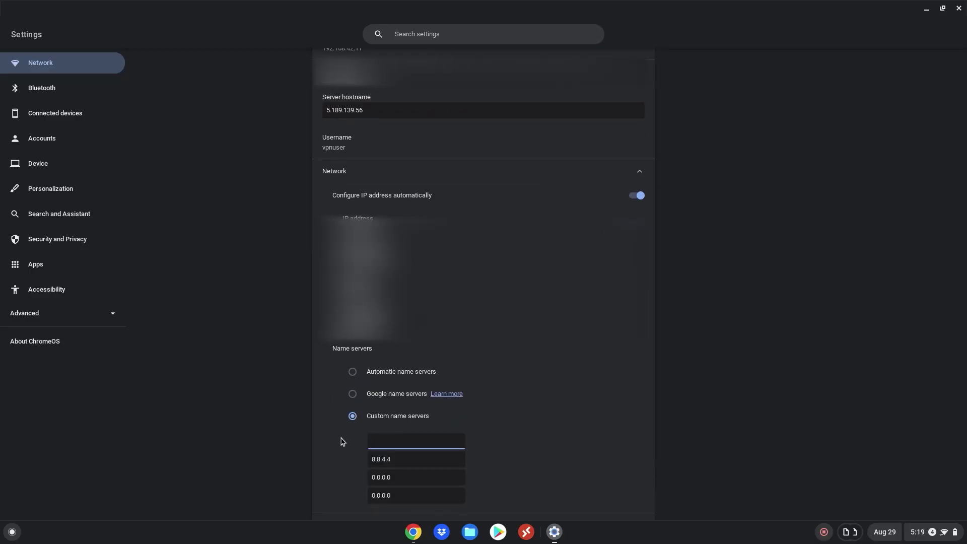
click(393, 441)
text(5.18)
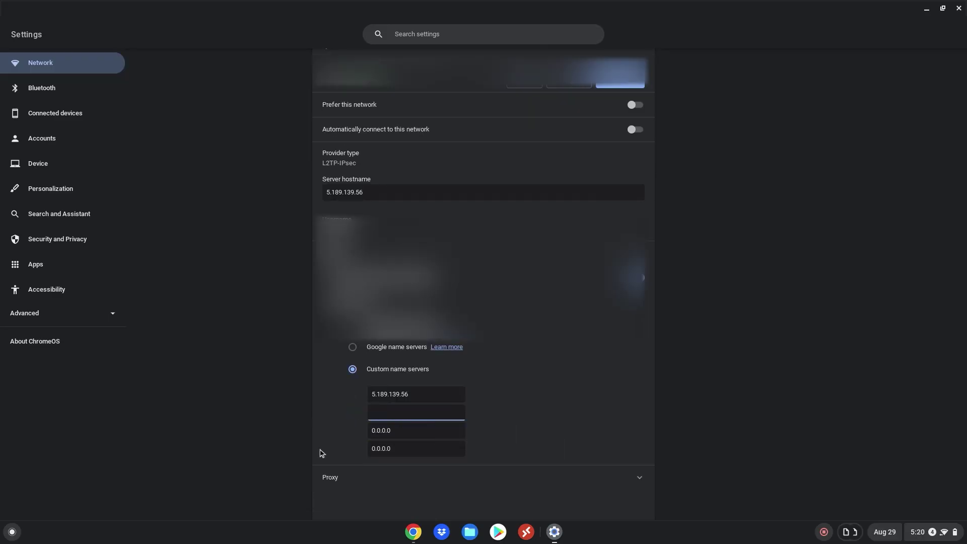
text(0.0.0.0)
click(558, 400)
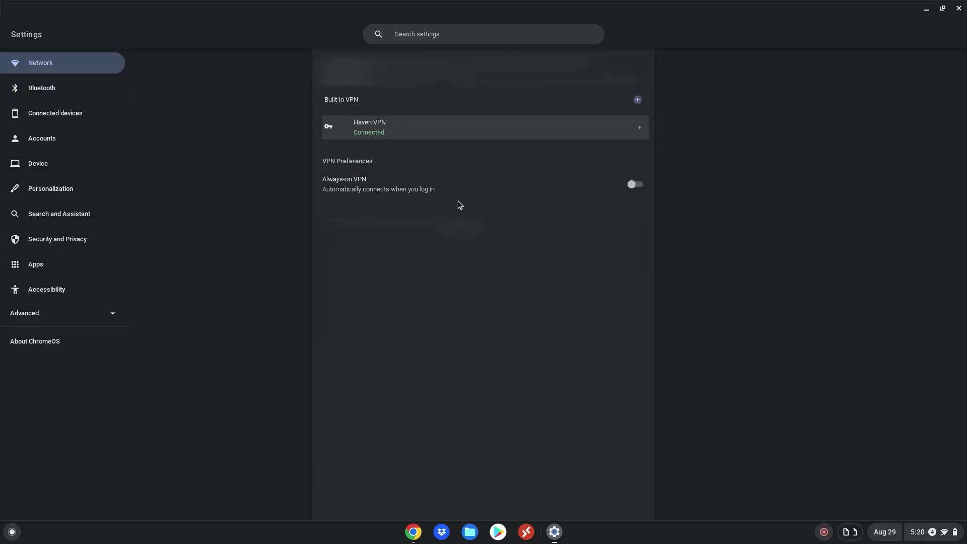
Minimize Settings and confirm in quick settings that the VPN is On
click(554, 531)
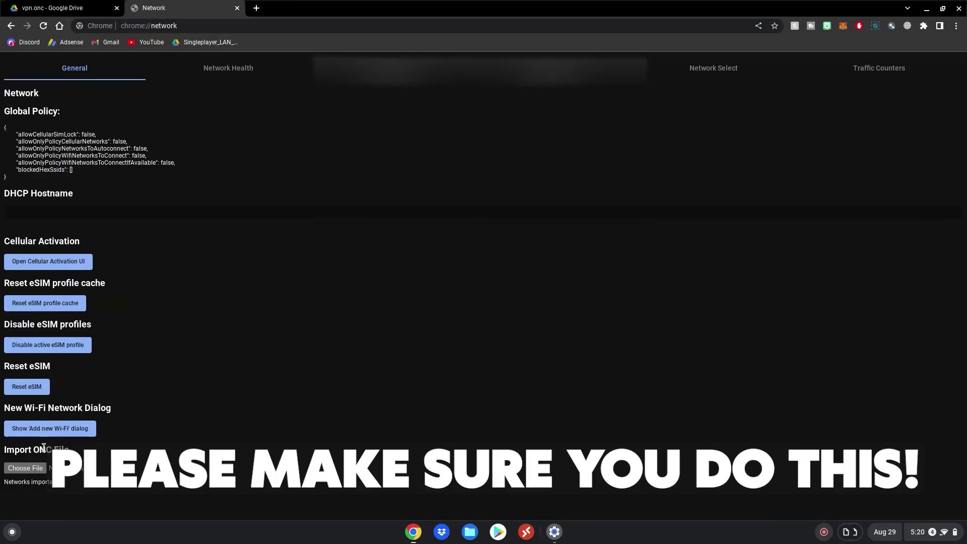
key(alt+shift+s)
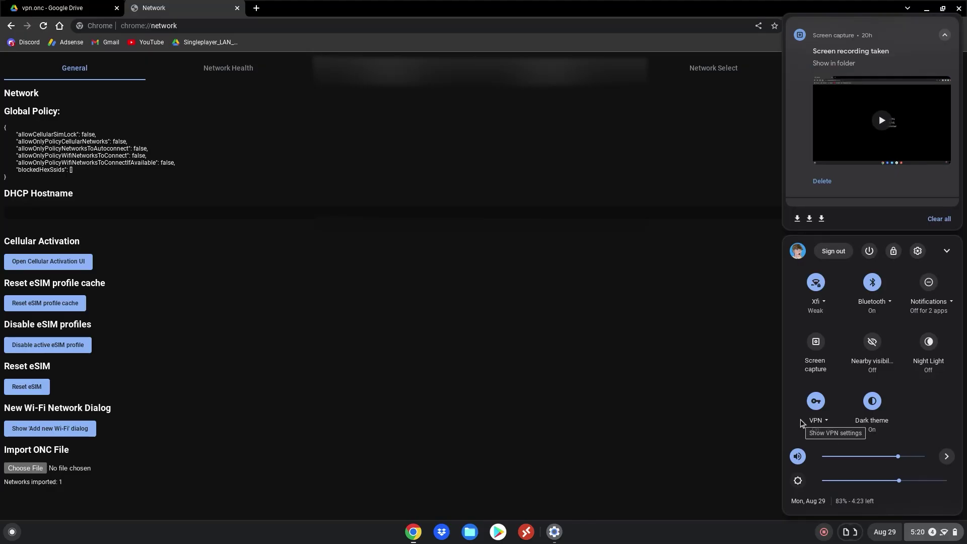
click(660, 353)
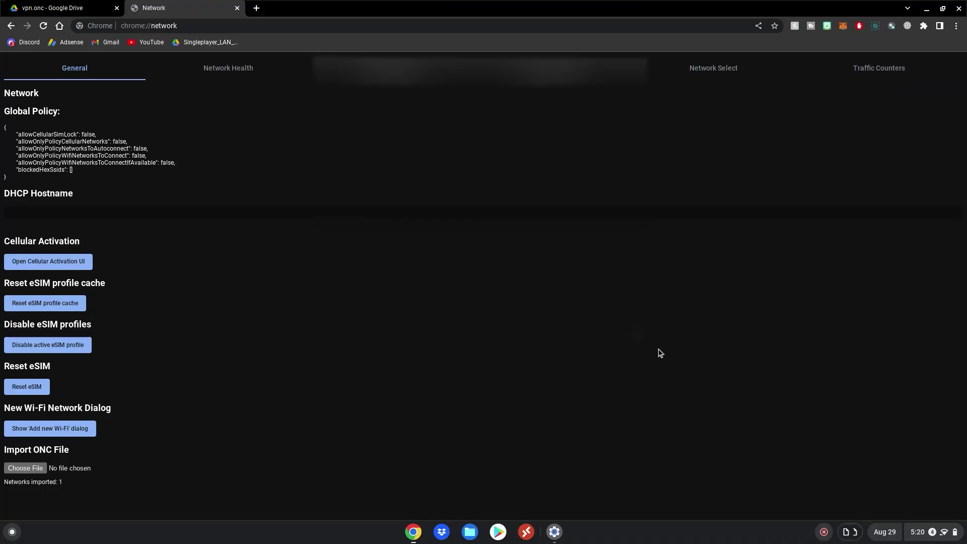